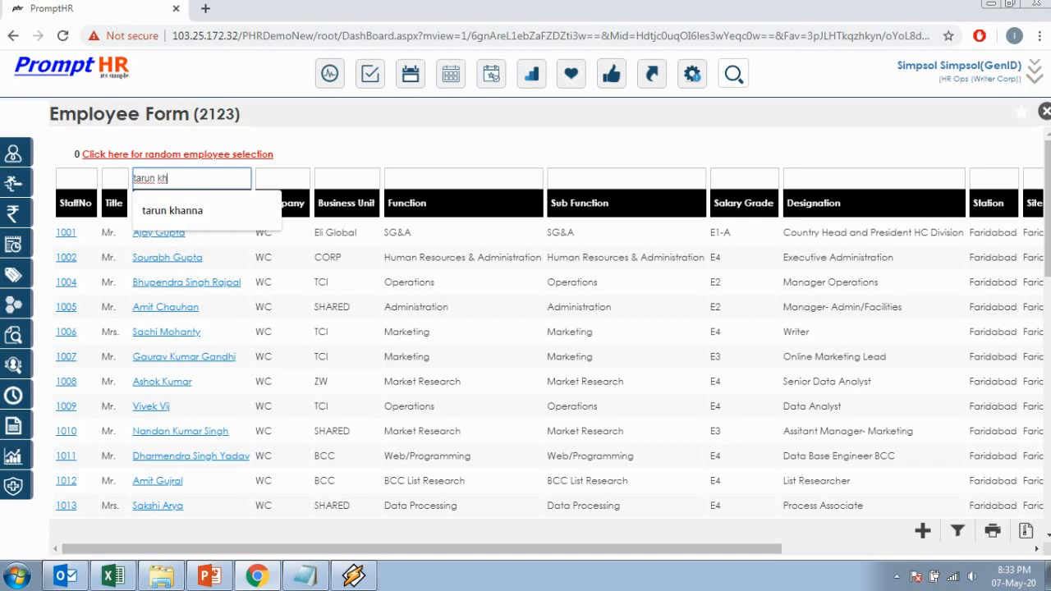
Step: Filter the Employee Form to the new hire and highlight his Offer status
key("Down")
key("Return")
key("Return")
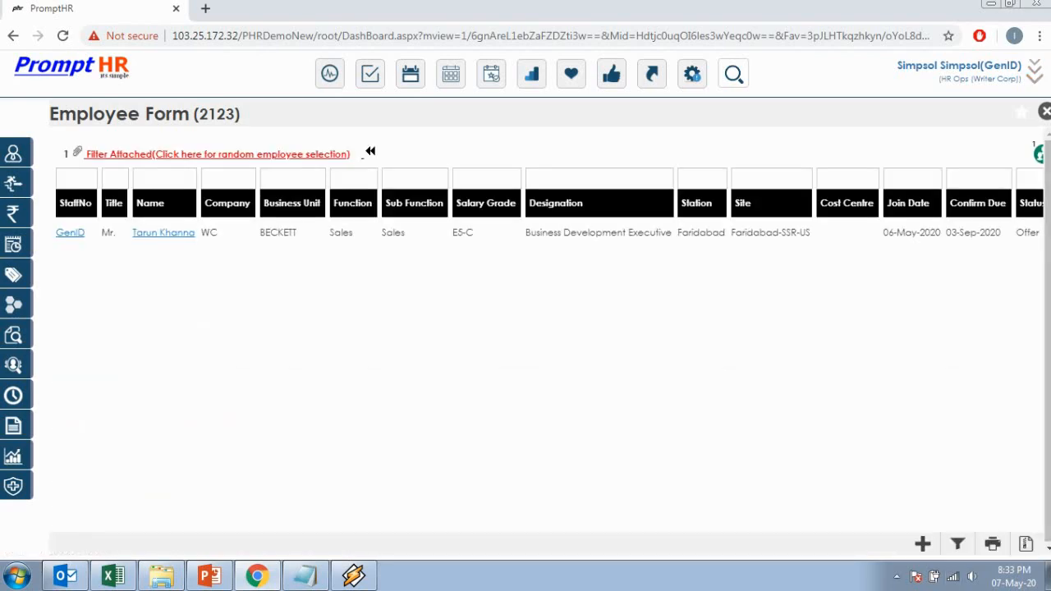
left_click_drag(1040, 233, 1005, 234)
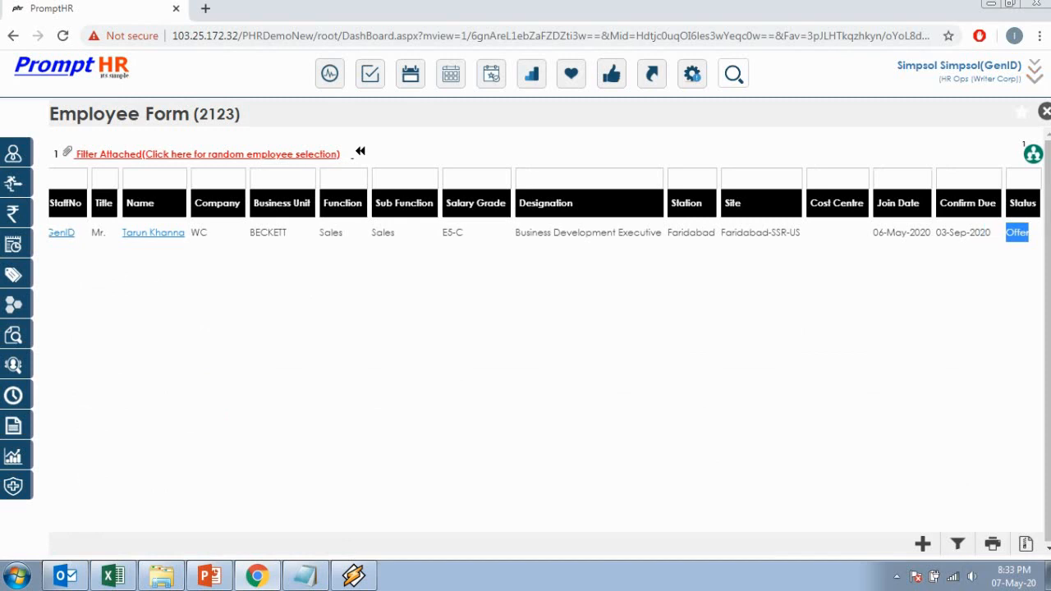
left_click(1017, 235)
left_click_drag(1036, 233, 971, 234)
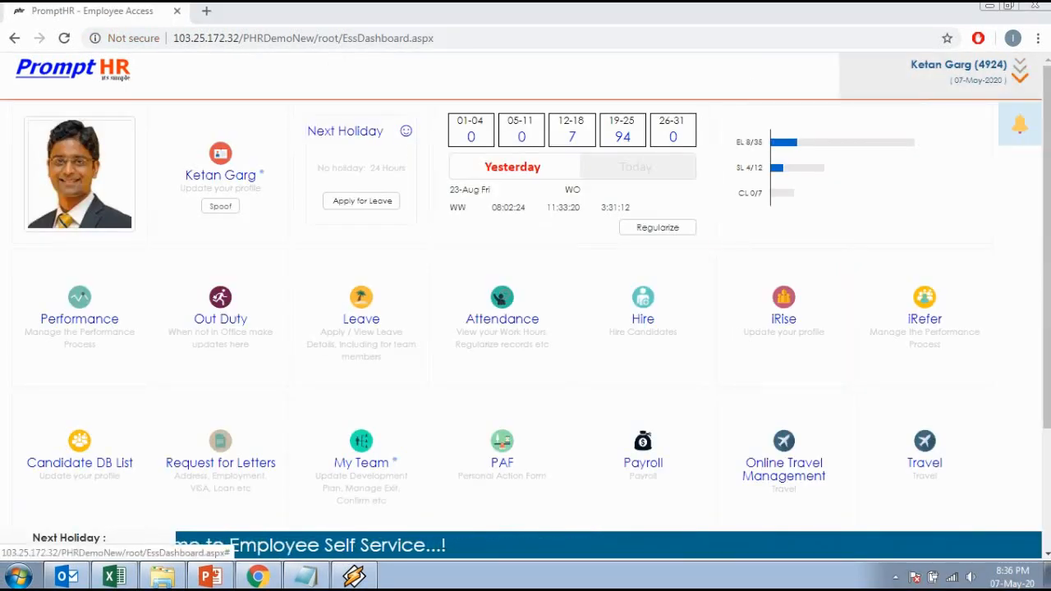
Step: Switch the working role to HR Ops (Writer Corp)
left_click(1019, 71)
left_click(918, 117)
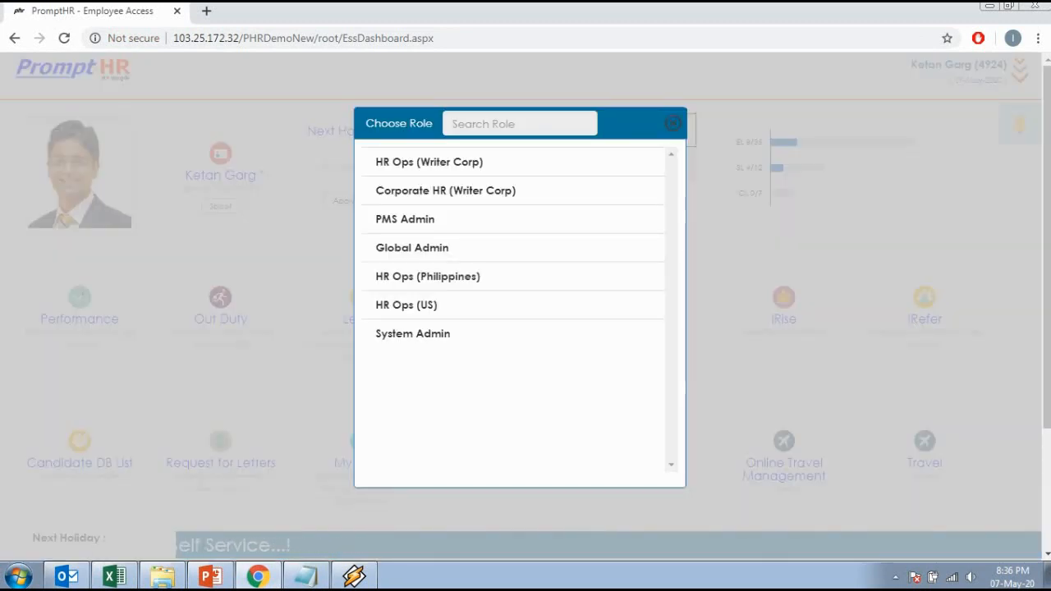
left_click(429, 162)
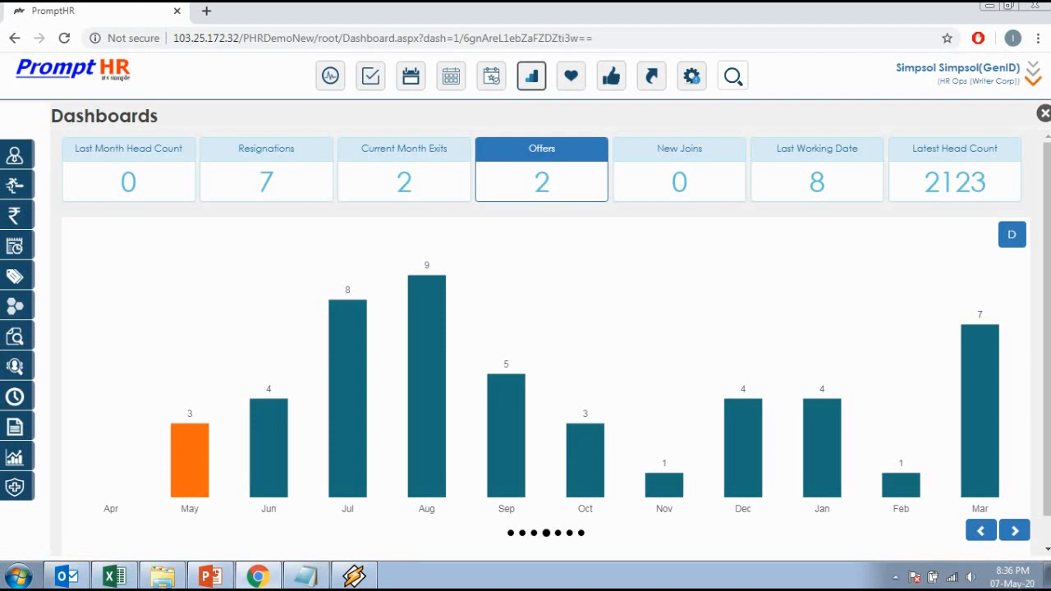
Step: Go to Triggers > Confirmation Triggers and open the Salary Confirmation list
left_click(15, 276)
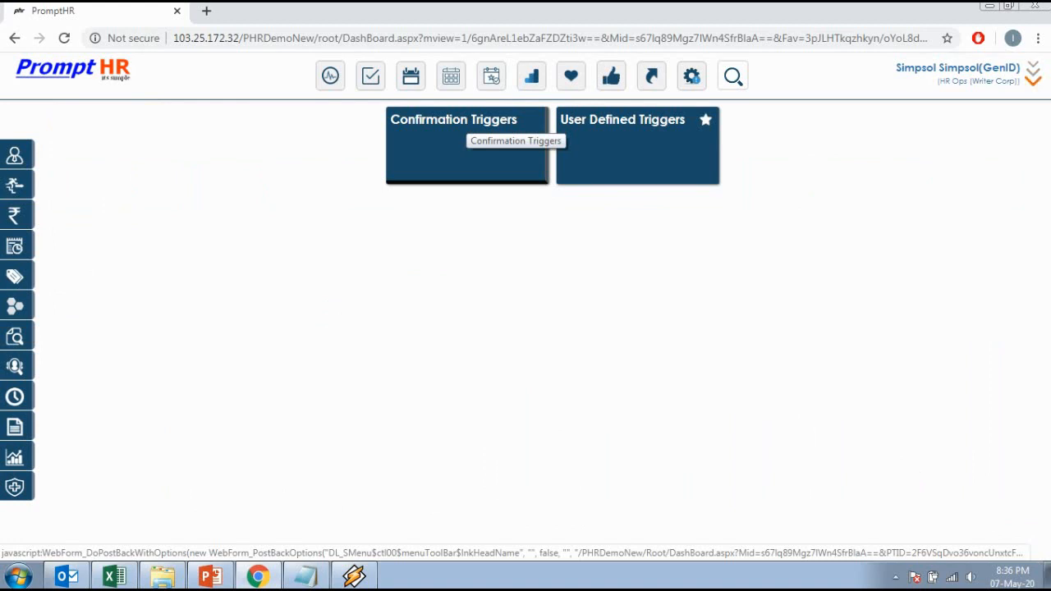
left_click(472, 125)
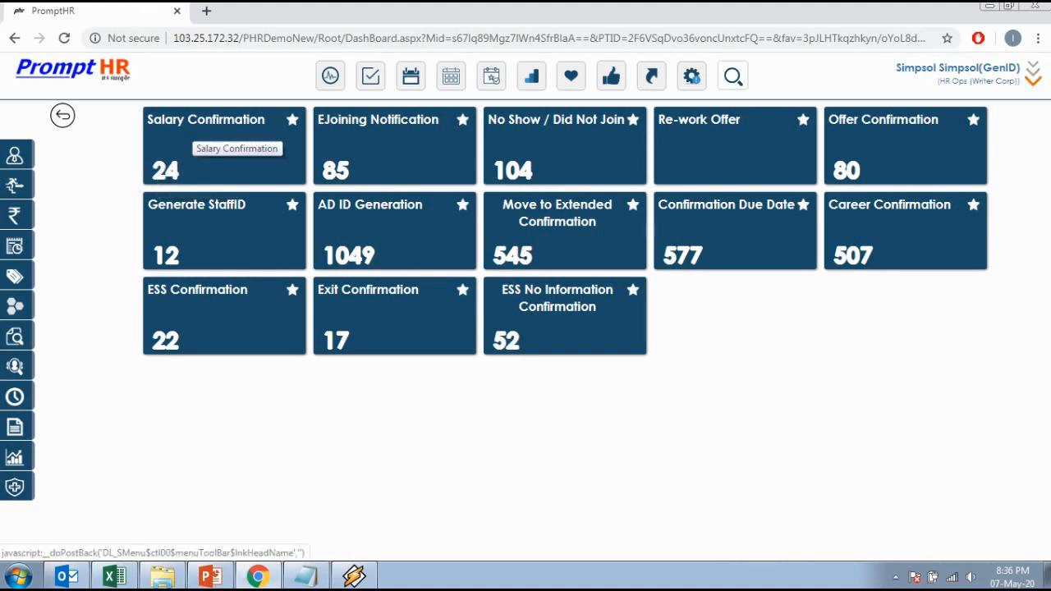
left_click(215, 123)
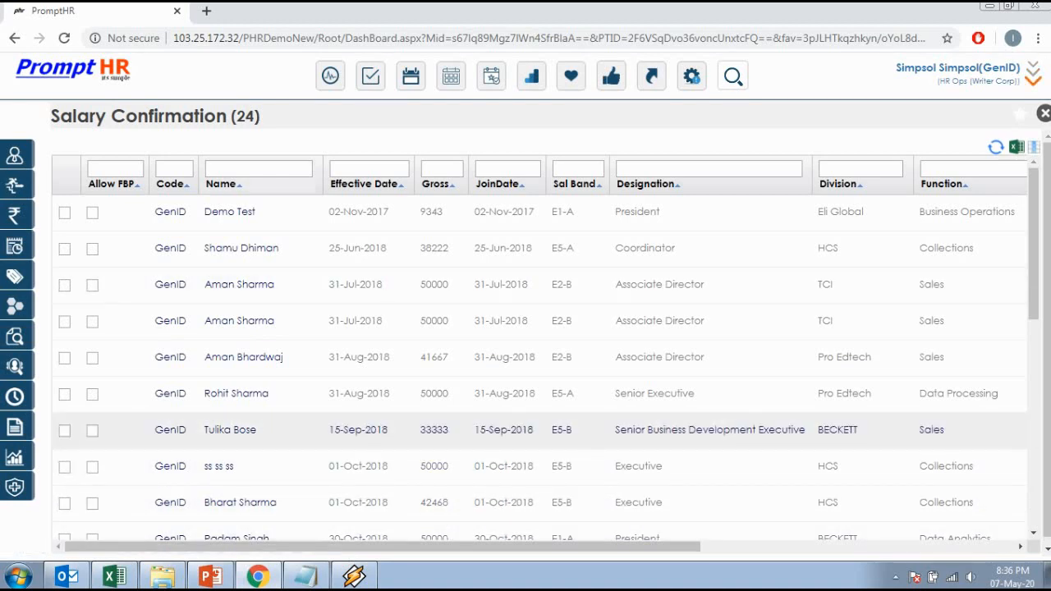
Step: Filter the Salary Confirmation list by the new hire's name, correcting the misspelled surname
left_click(259, 170)
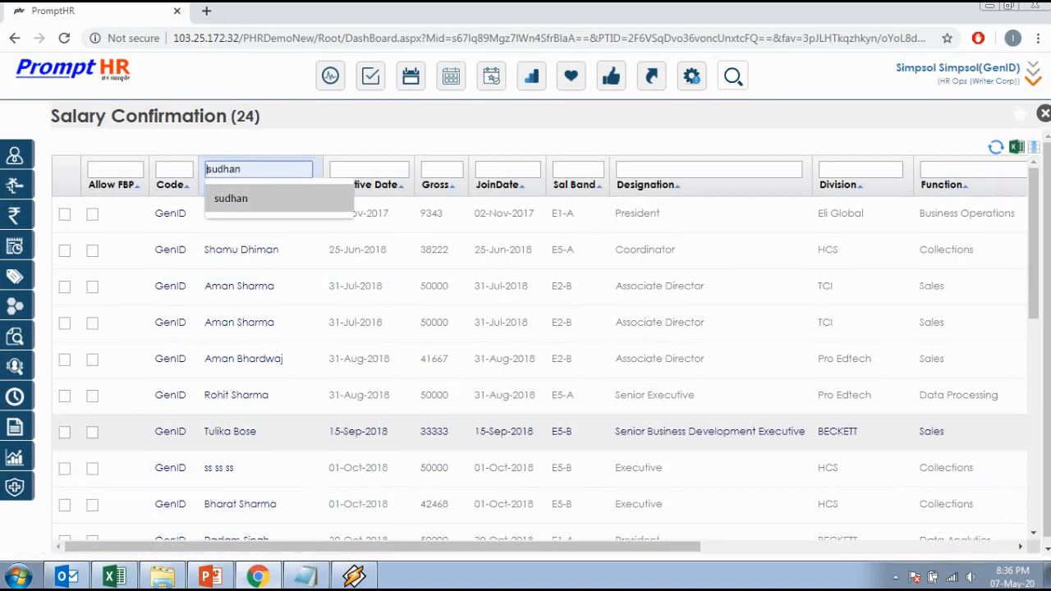
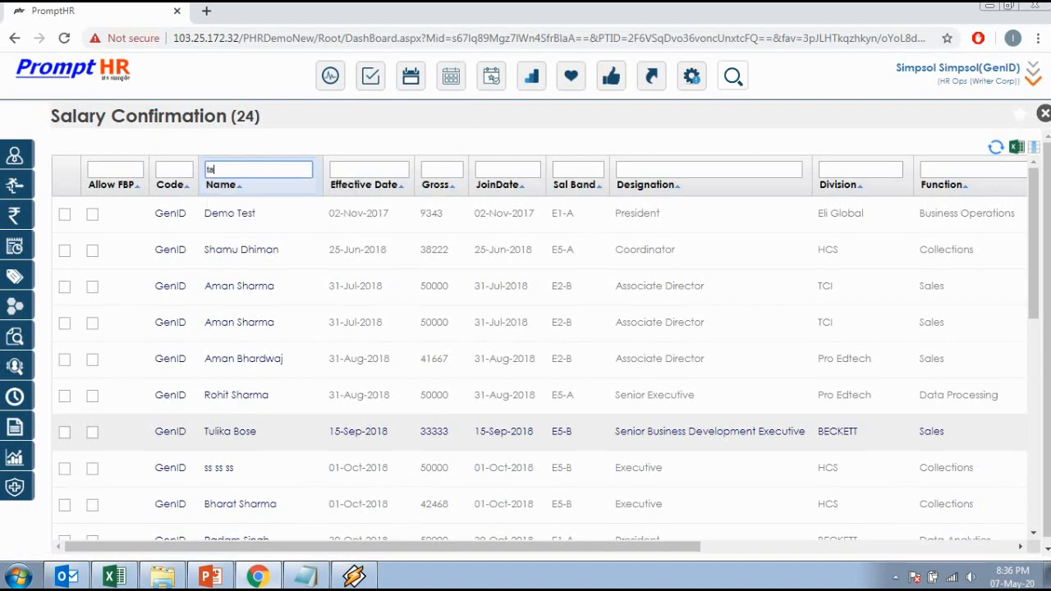
key("Return")
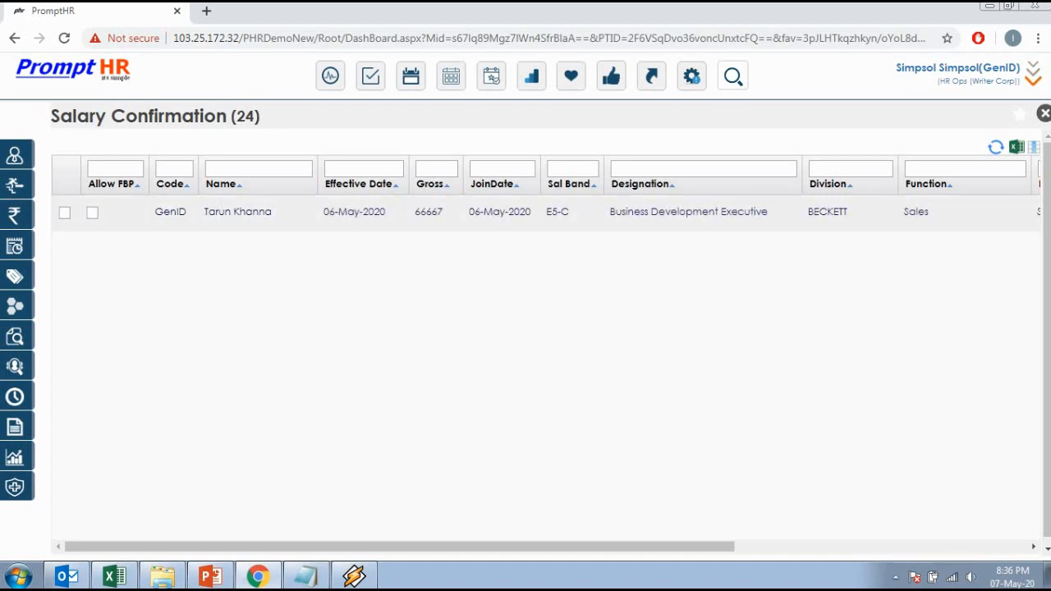
Step: Tick the new hire's row and save his salary confirmation
left_click(65, 213)
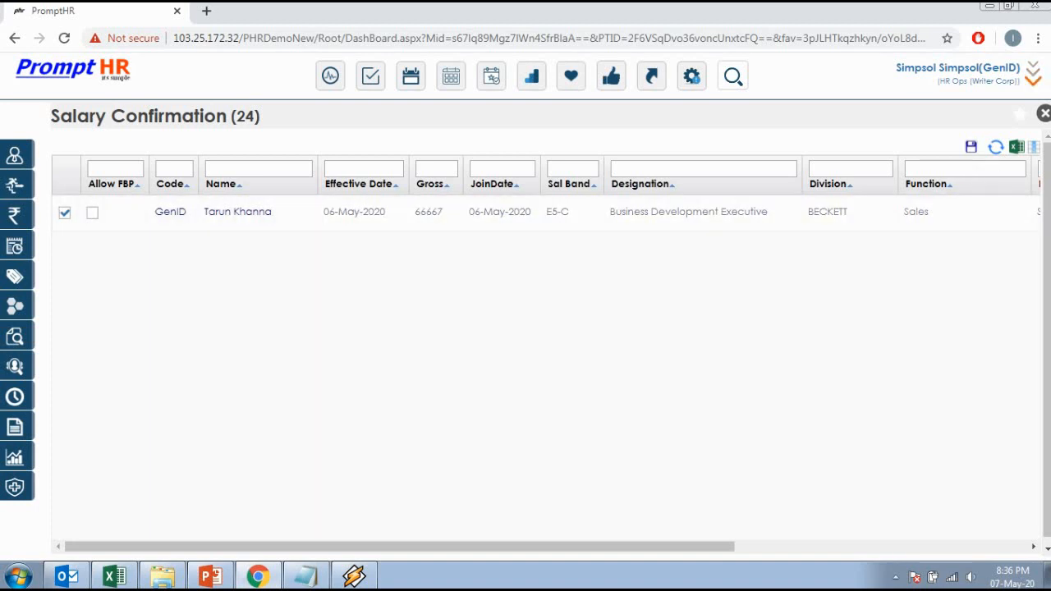
left_click(972, 147)
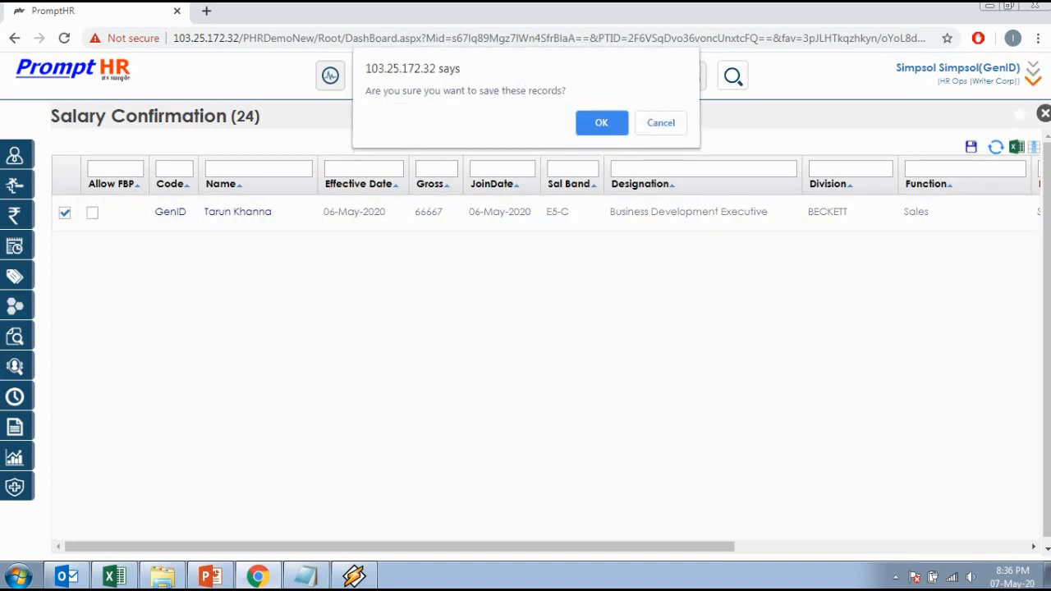
key("Return")
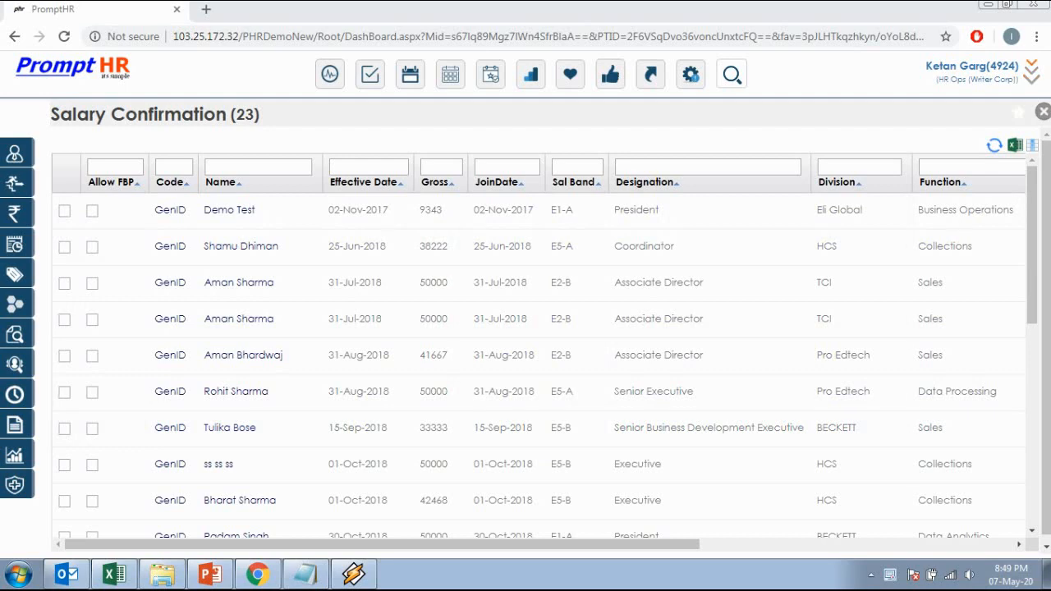
Step: Open the Offer Confirmation list filtered to the new hire's name
left_click(1044, 111)
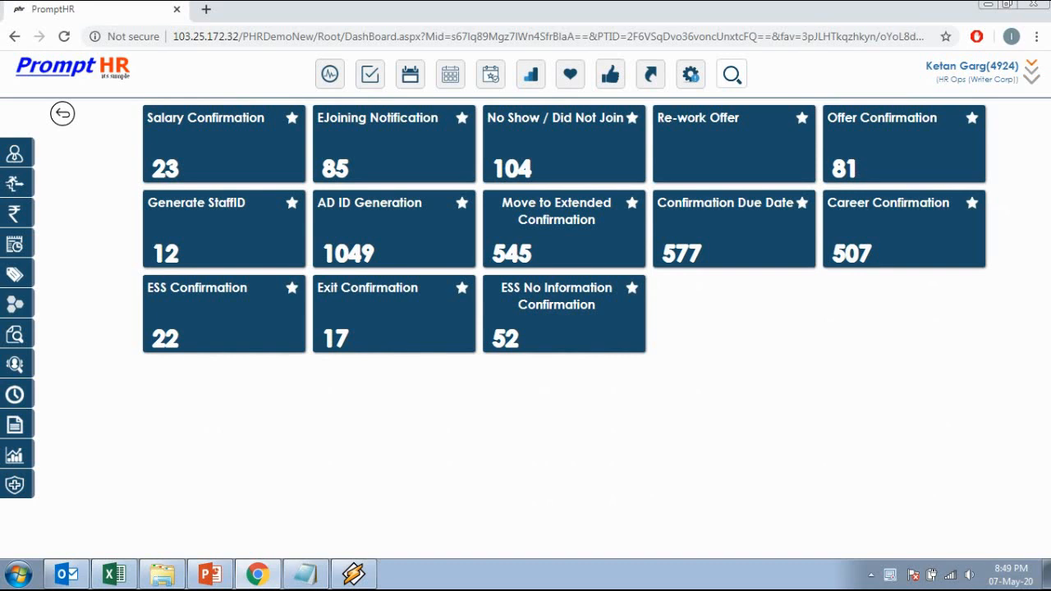
left_click(845, 169)
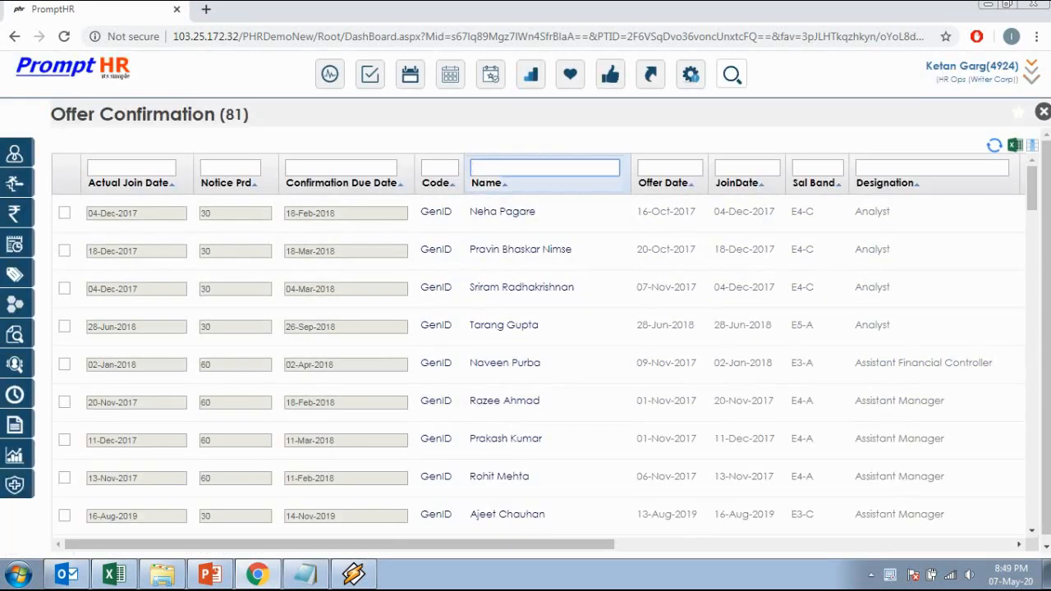
key("Return")
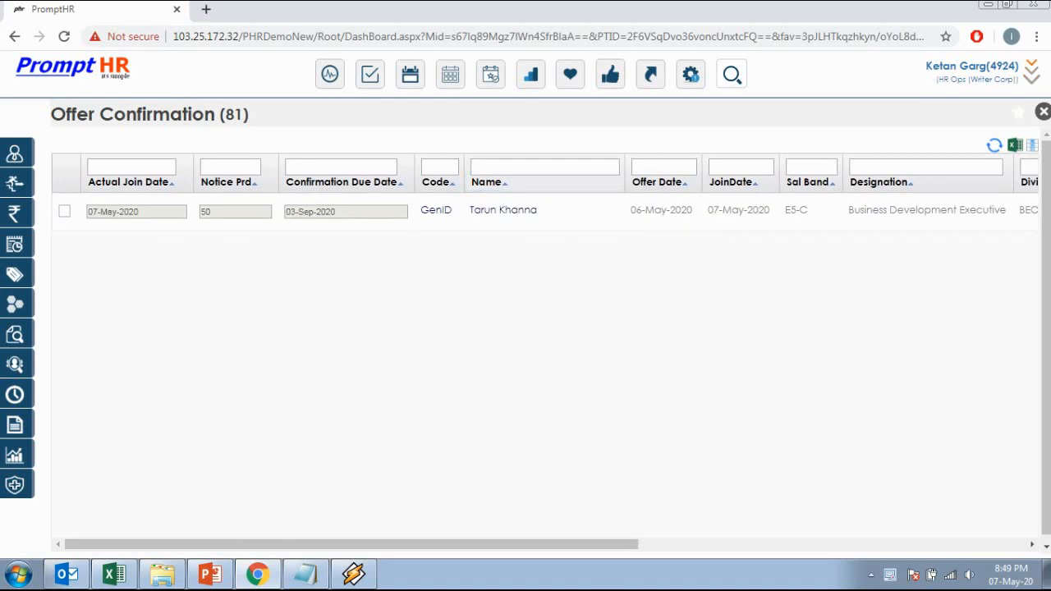
Step: Change the new hire's notice period from 50 to 60 days and save the offer confirmation
left_click(64, 211)
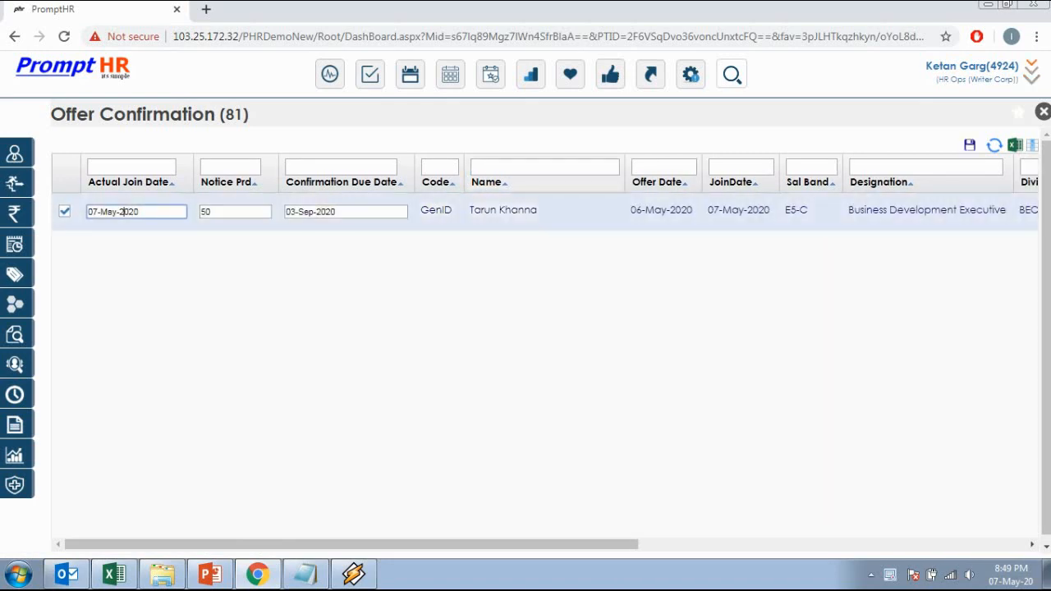
double_click(205, 212)
type("6")
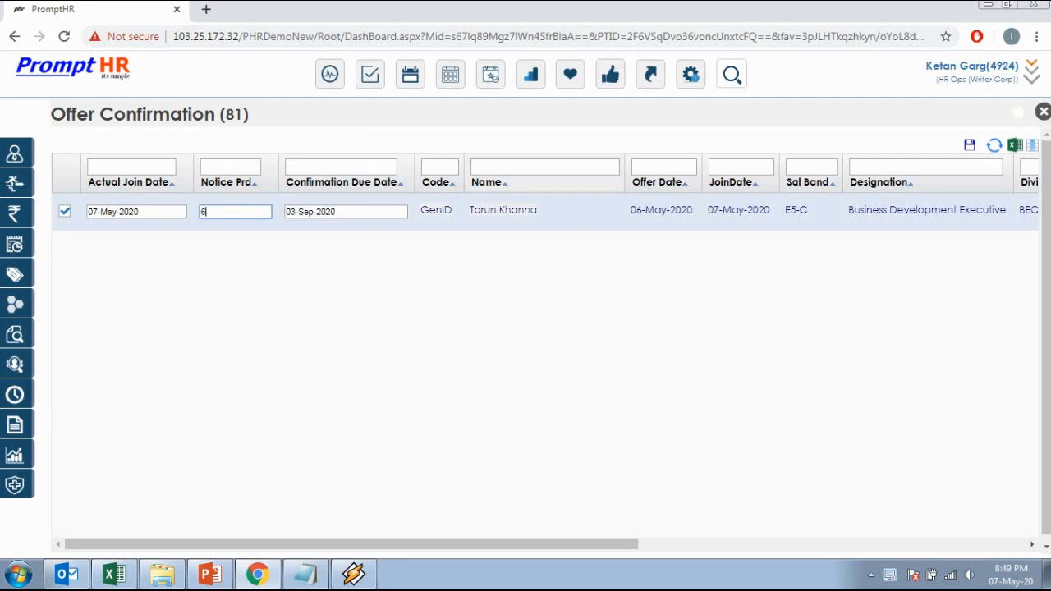
type("0")
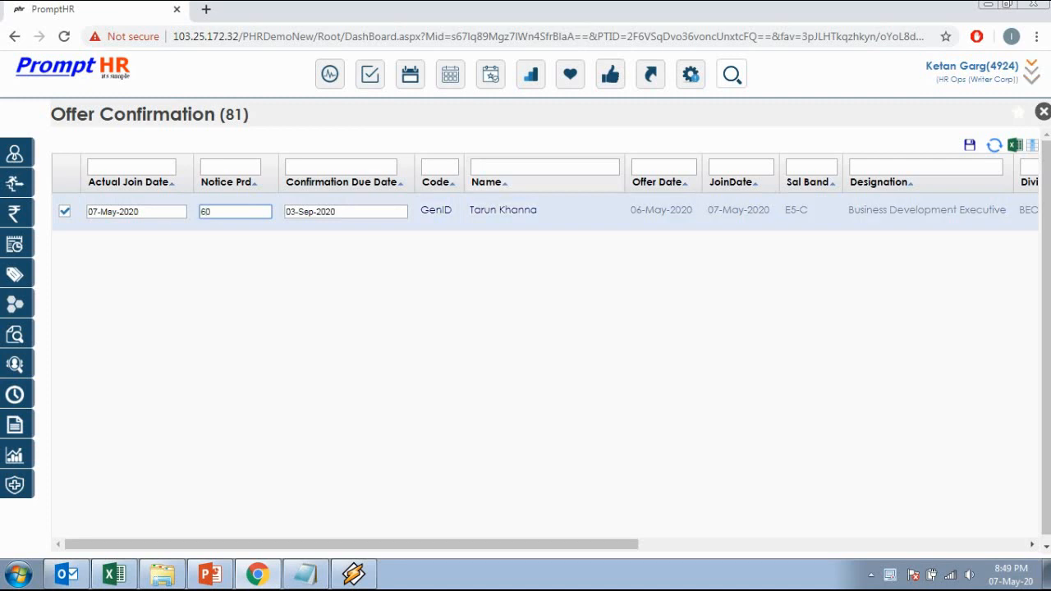
left_click(141, 212)
left_click(65, 211)
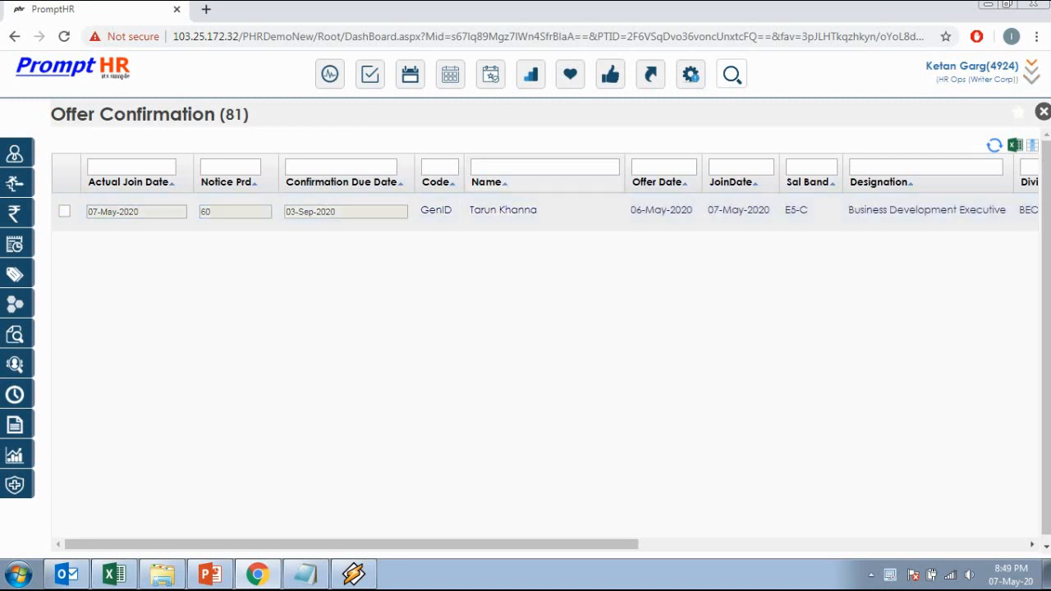
left_click(64, 211)
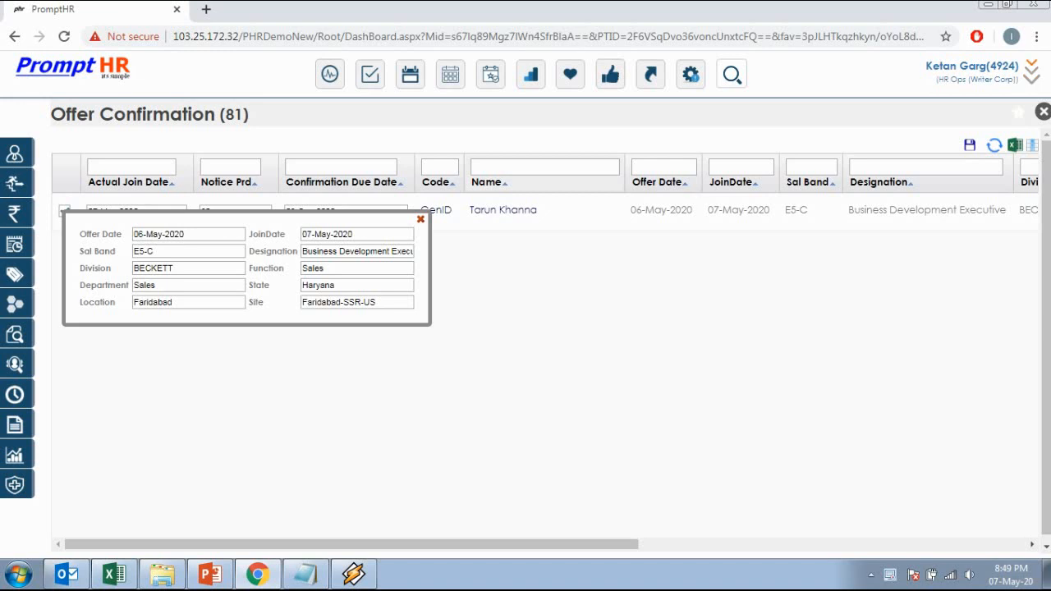
left_click(420, 220)
left_click(141, 212)
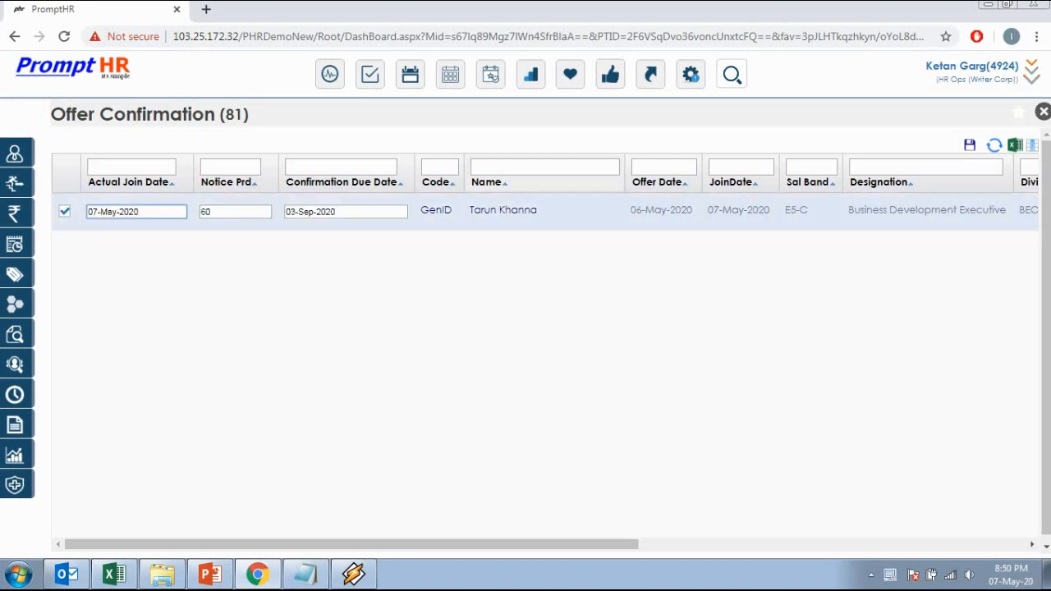
left_click(970, 145)
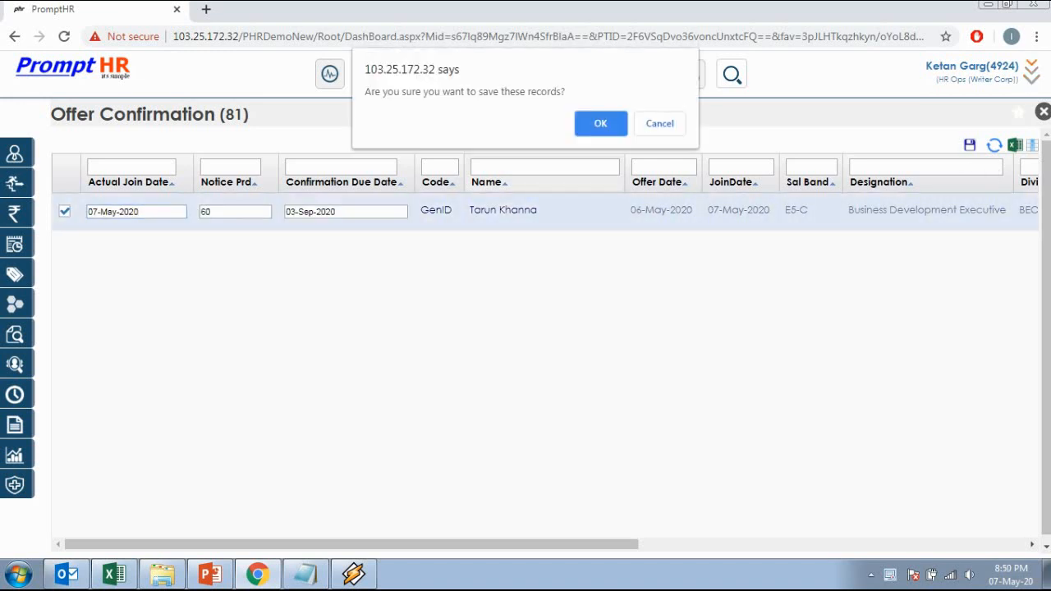
left_click(601, 120)
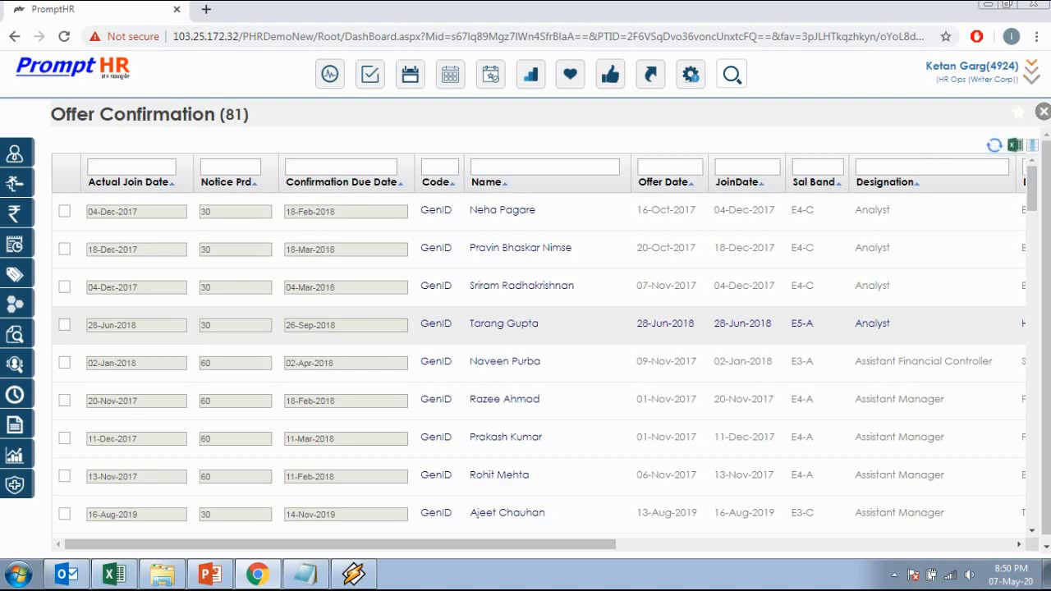
Step: Open the Generate StaffID list and filter it by name
left_click(1044, 112)
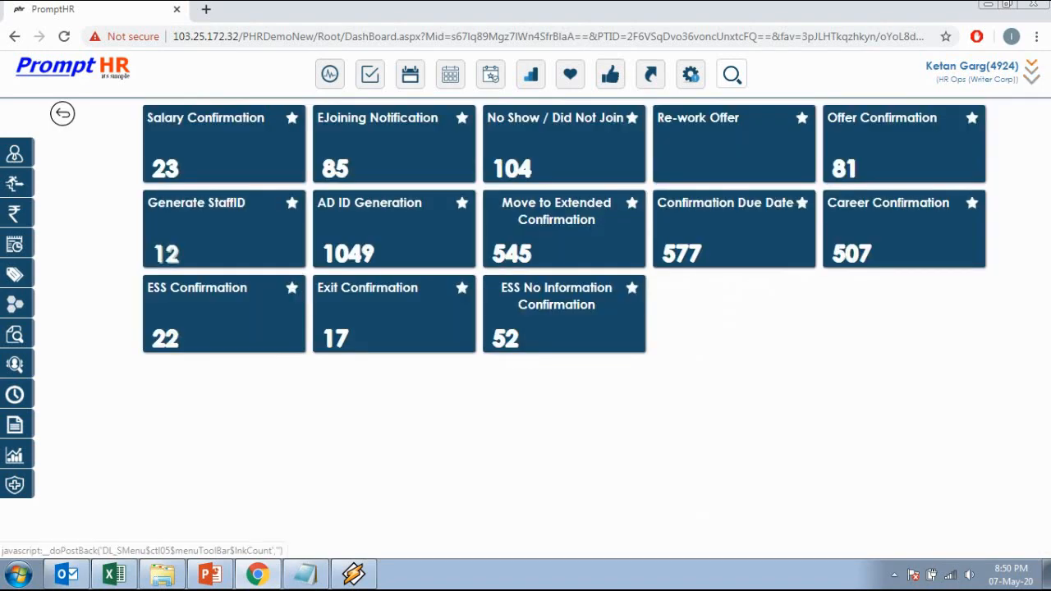
left_click(166, 254)
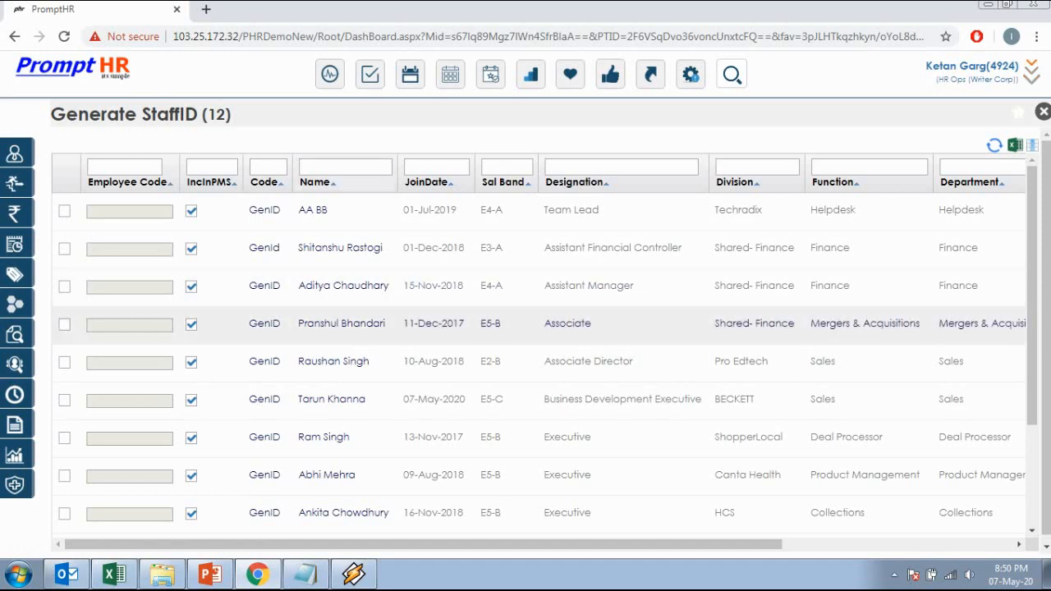
left_click(345, 167)
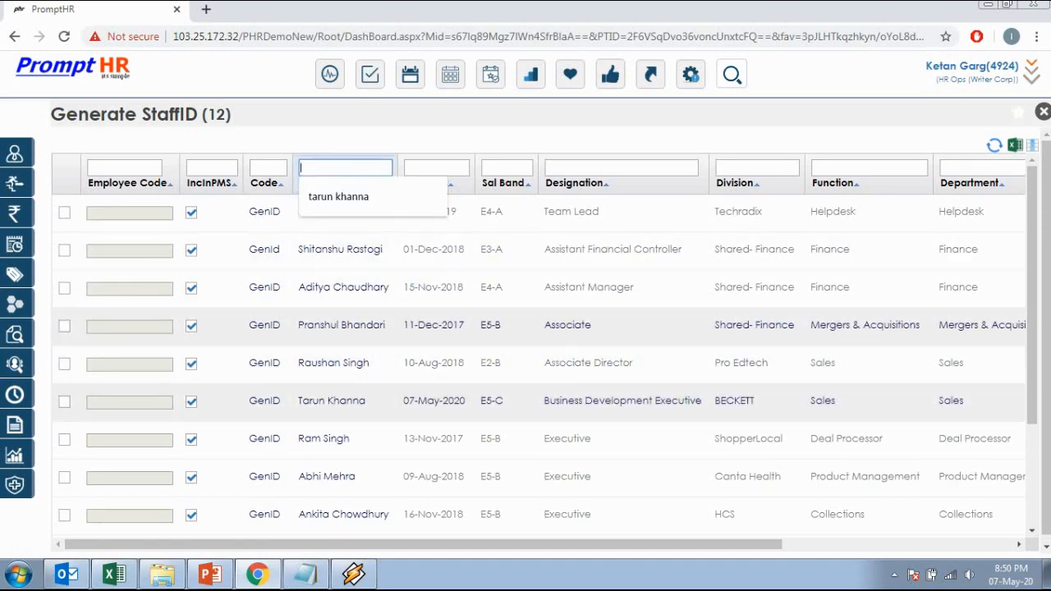
Step: Enter the new hire's employee code, save it, and close the grid
left_click(65, 402)
left_click(130, 403)
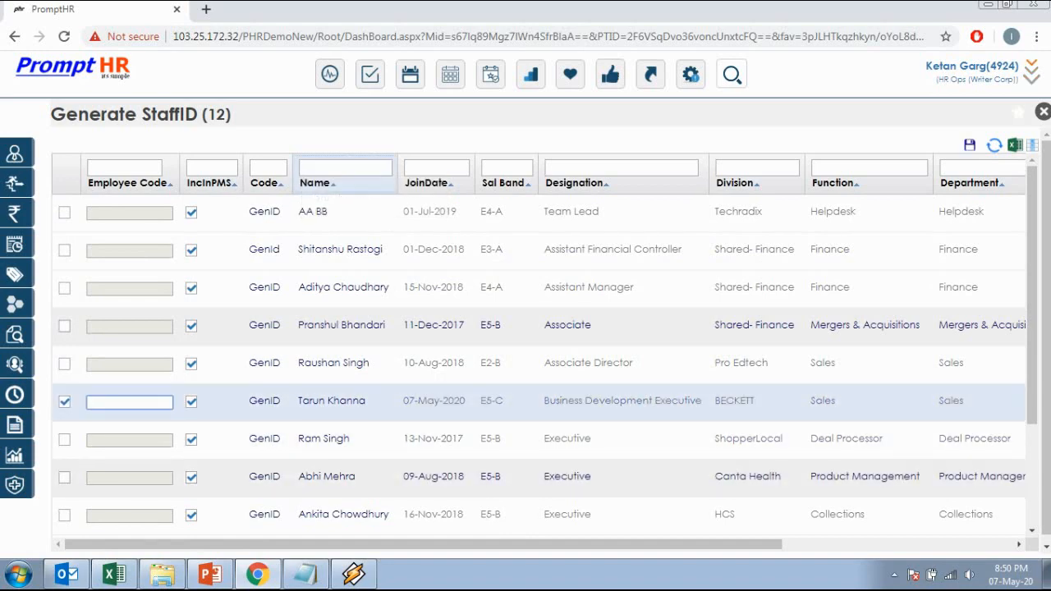
type("Emp 346")
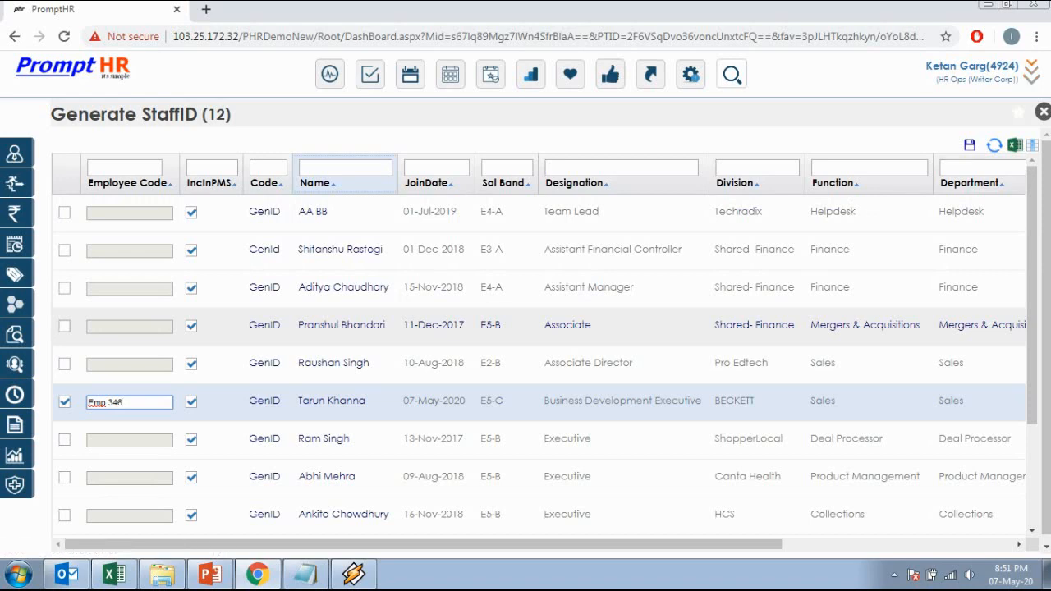
left_click(970, 146)
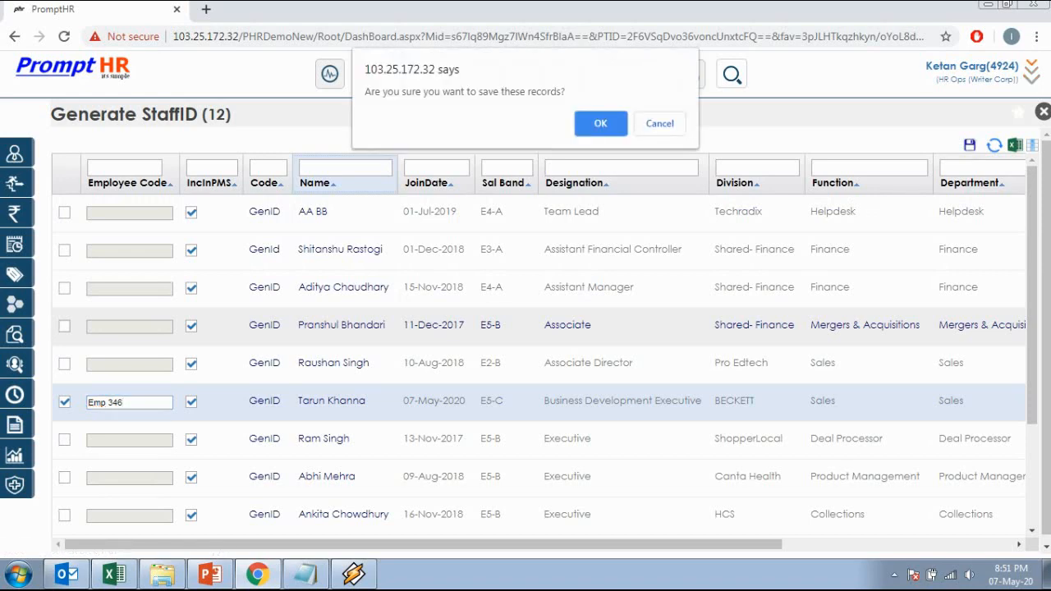
left_click(600, 124)
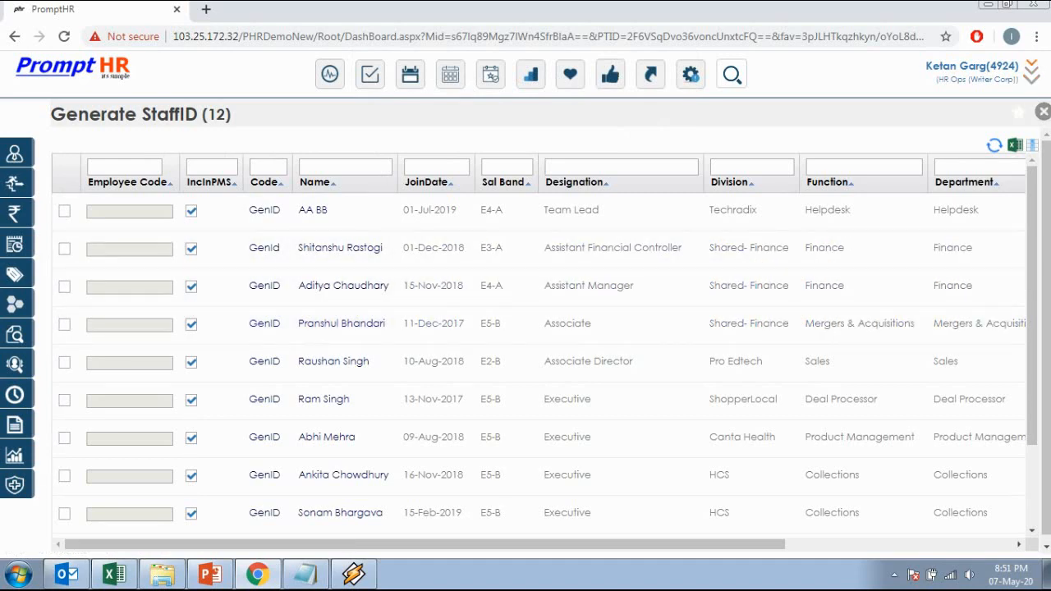
left_click(1044, 112)
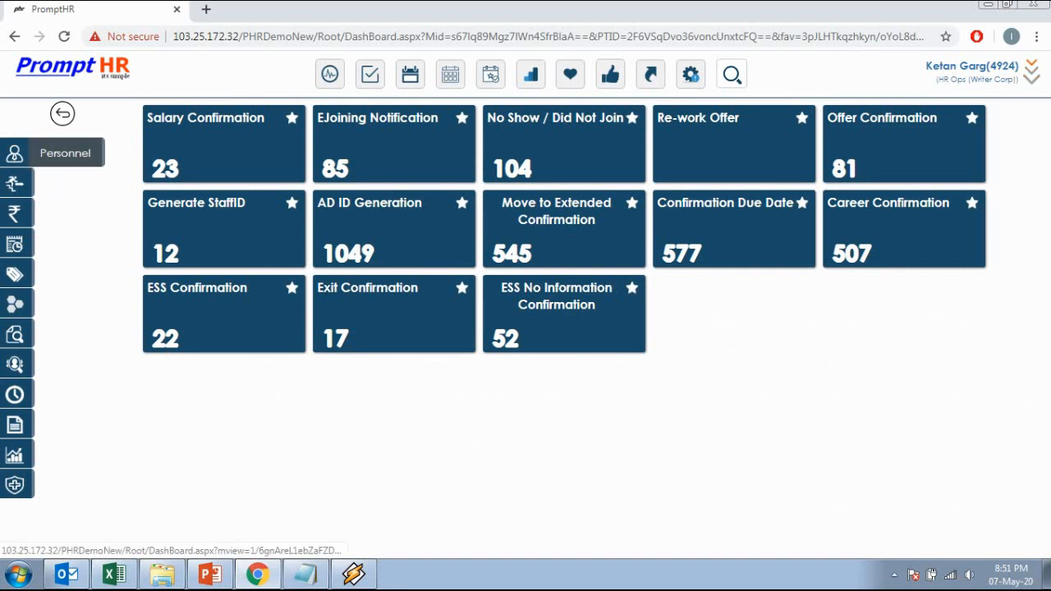
Step: Open Personnel > Employee Form and filter StaffNo by the new hire's staff number
left_click(15, 154)
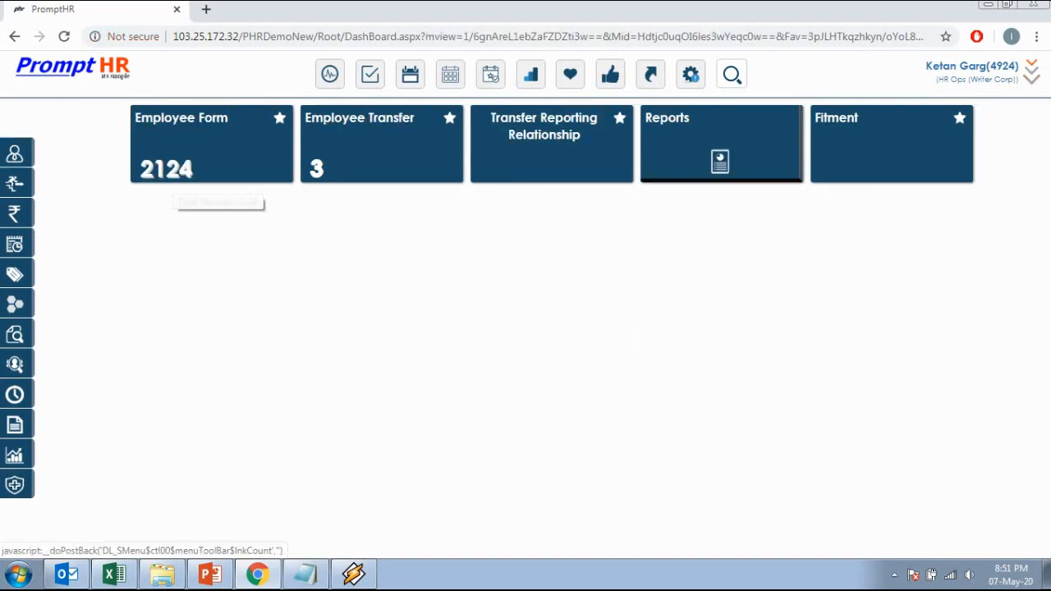
left_click(166, 169)
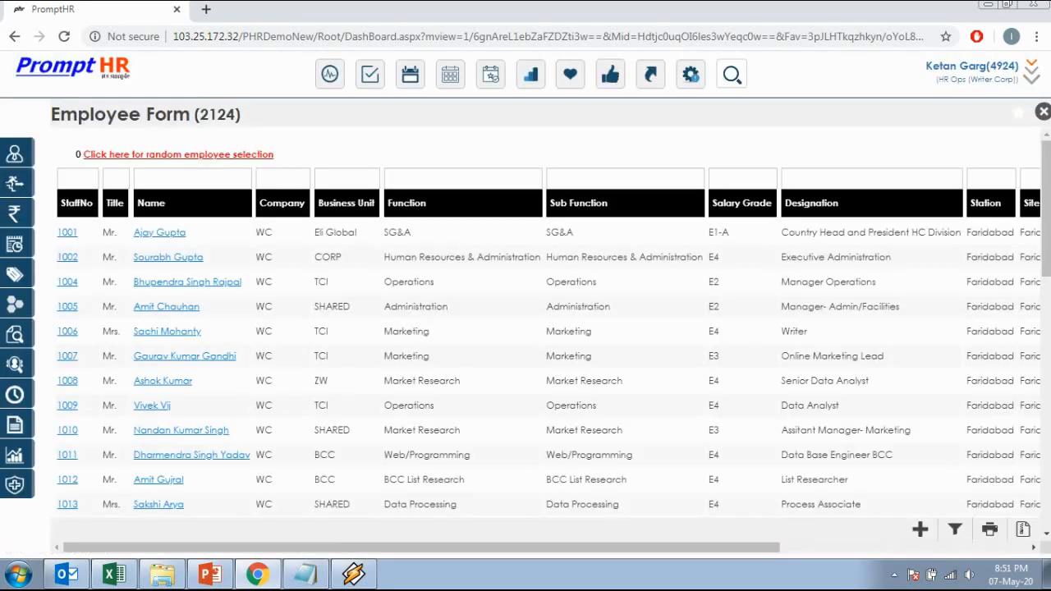
left_click(78, 179)
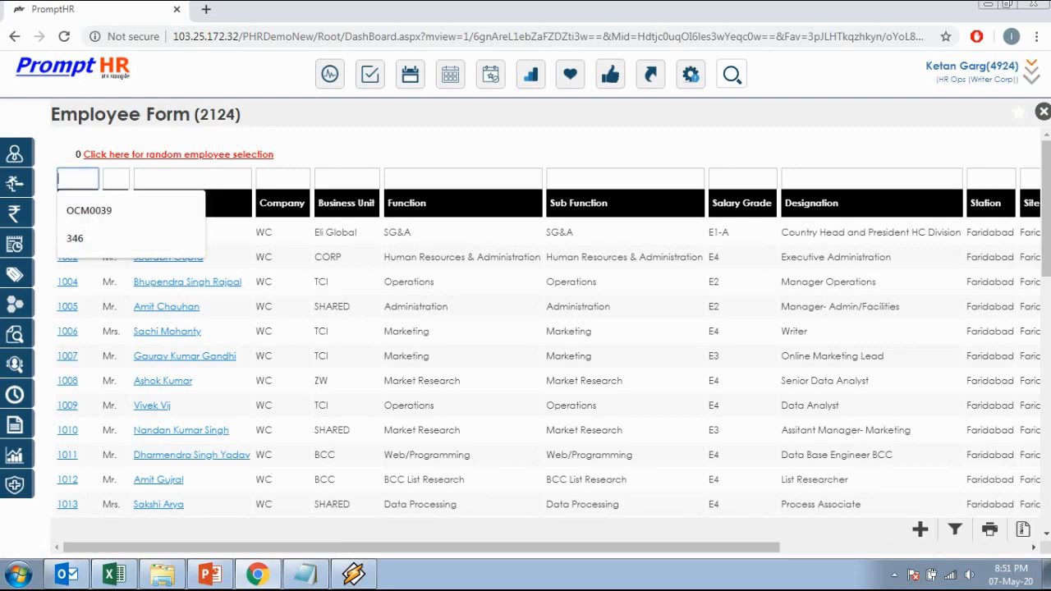
type("346")
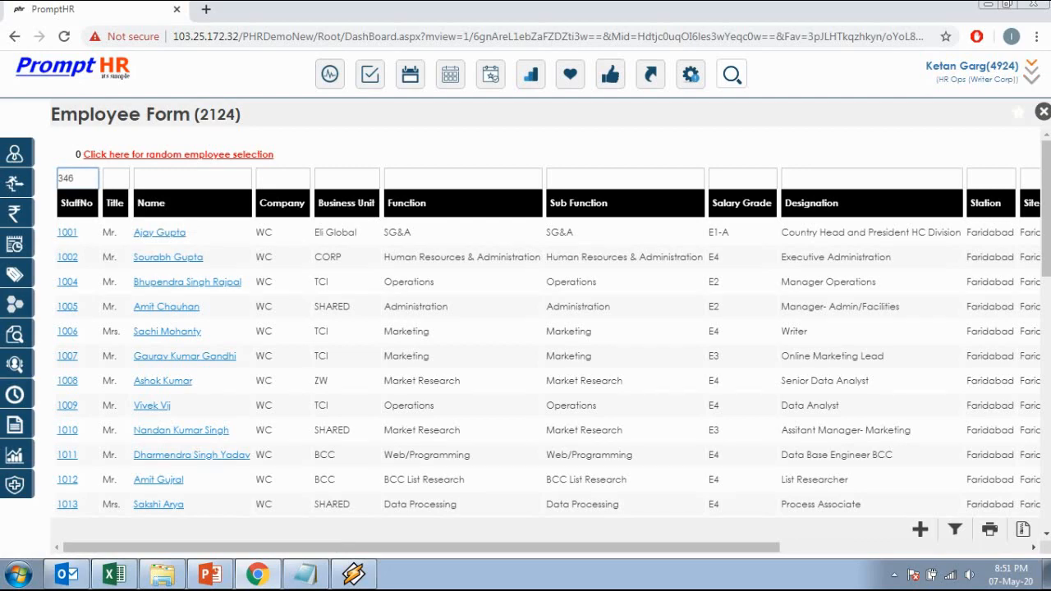
key("Return")
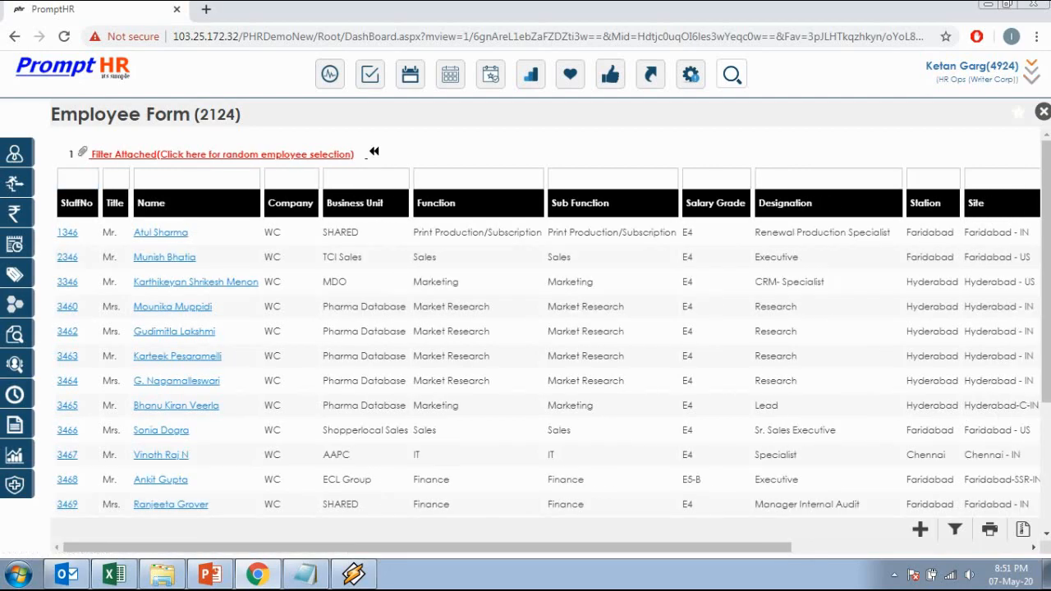
scroll(526, 329, "down", 3)
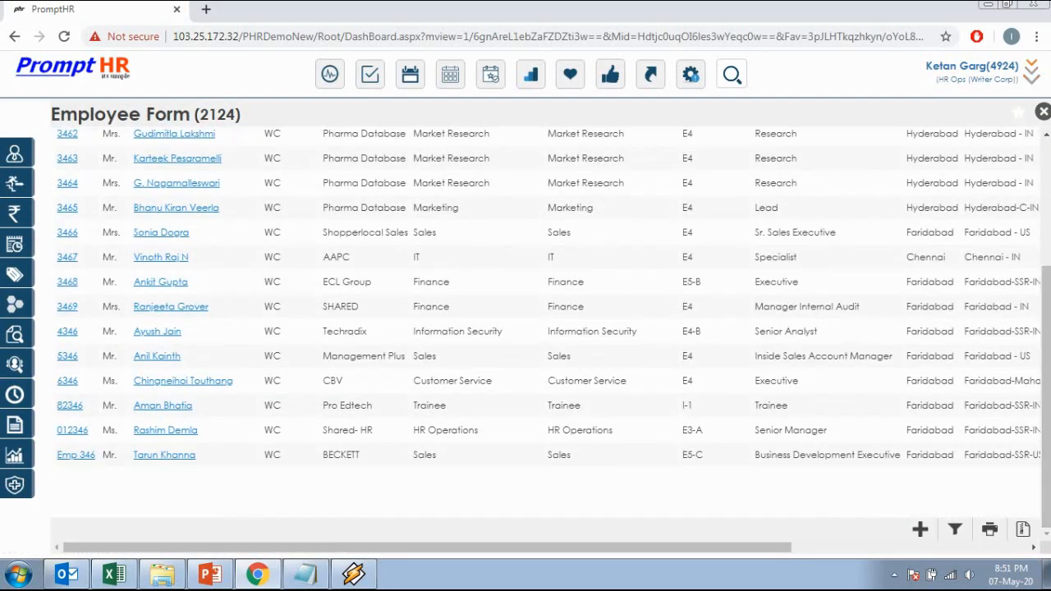
Step: Highlight the new hire's record showing him as a Current employee
key("ctrl+a")
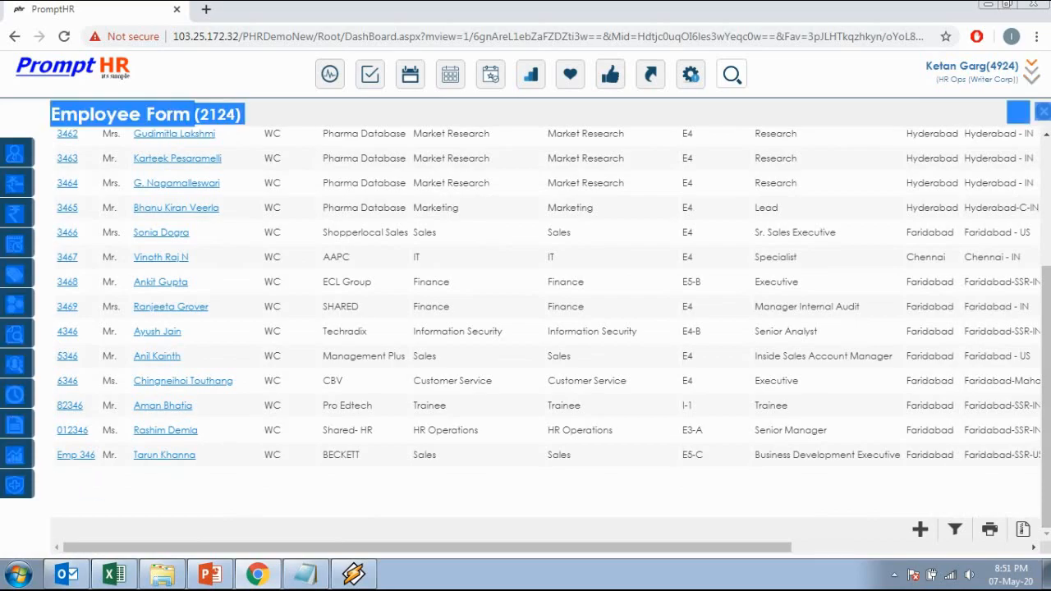
left_click(197, 484)
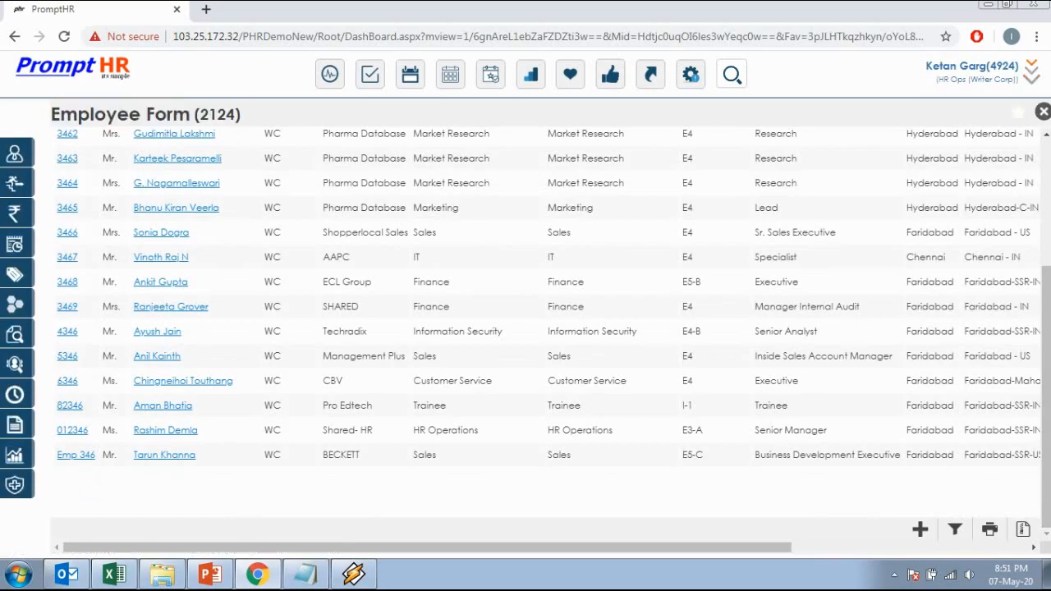
mouse_move(101, 475)
left_mouse_down()
mouse_move(71, 456)
mouse_move(96, 455)
left_mouse_up()
left_click(124, 485)
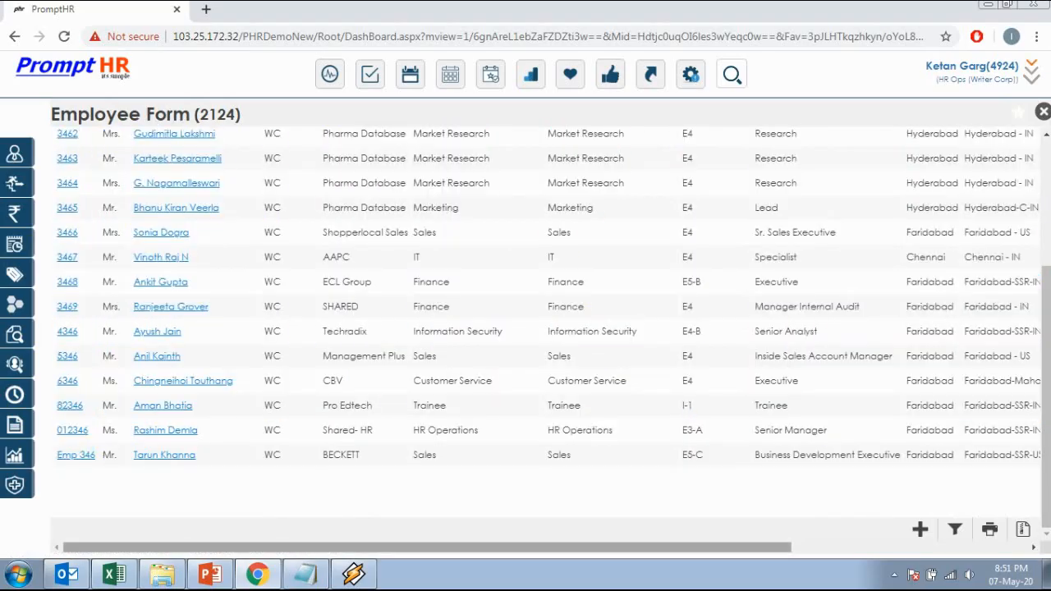
left_click_drag(427, 547, 663, 547)
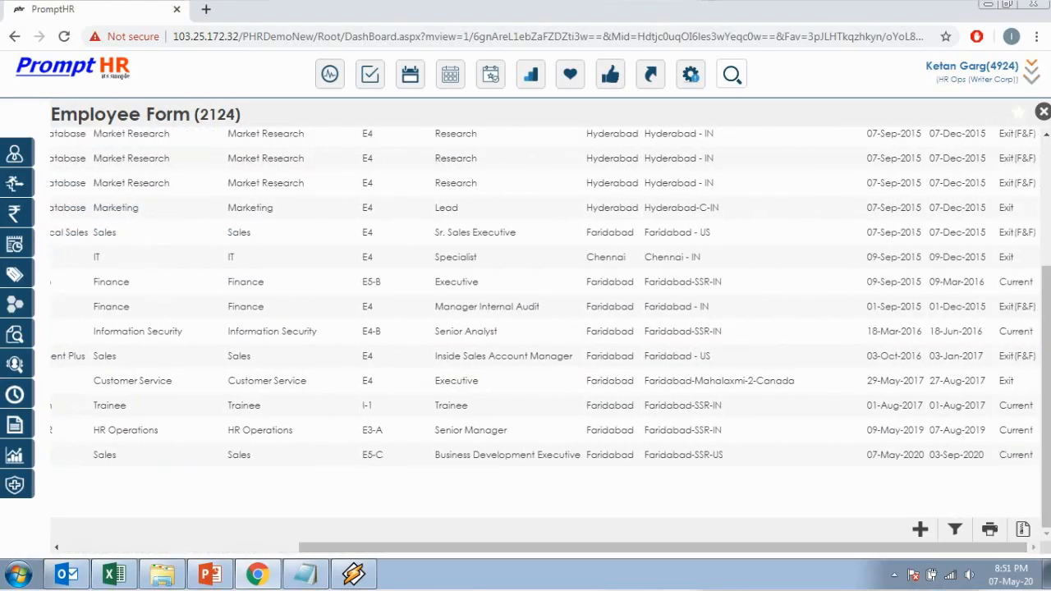
left_click_drag(1035, 456, 58, 456)
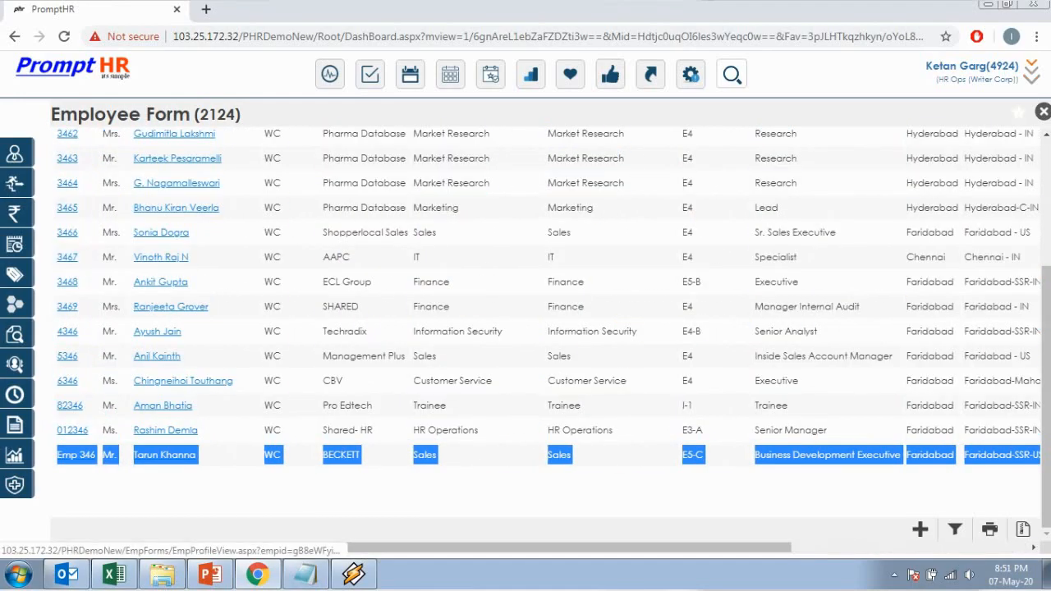
left_click(140, 491)
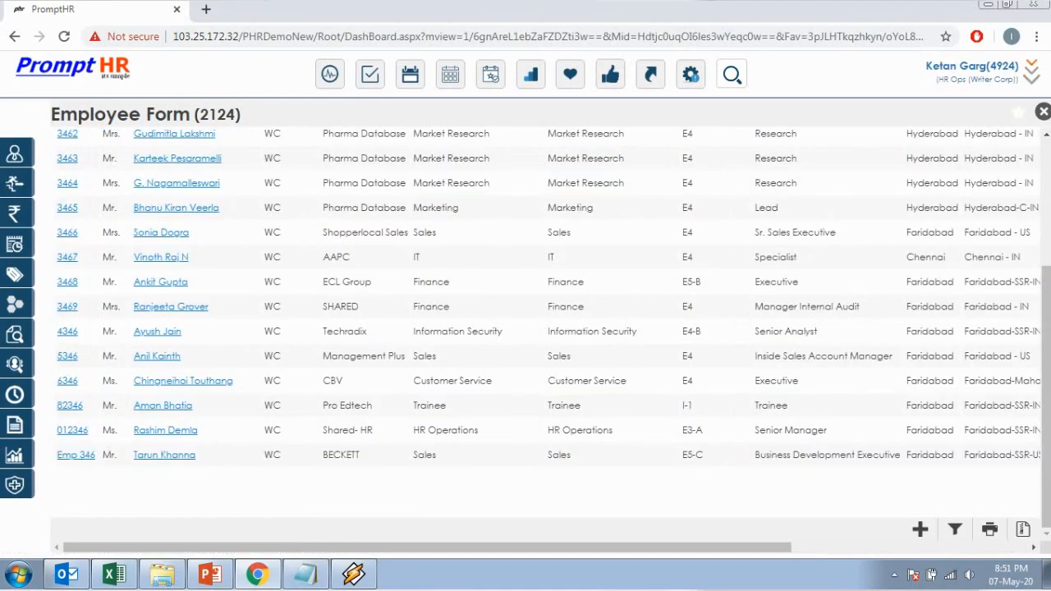